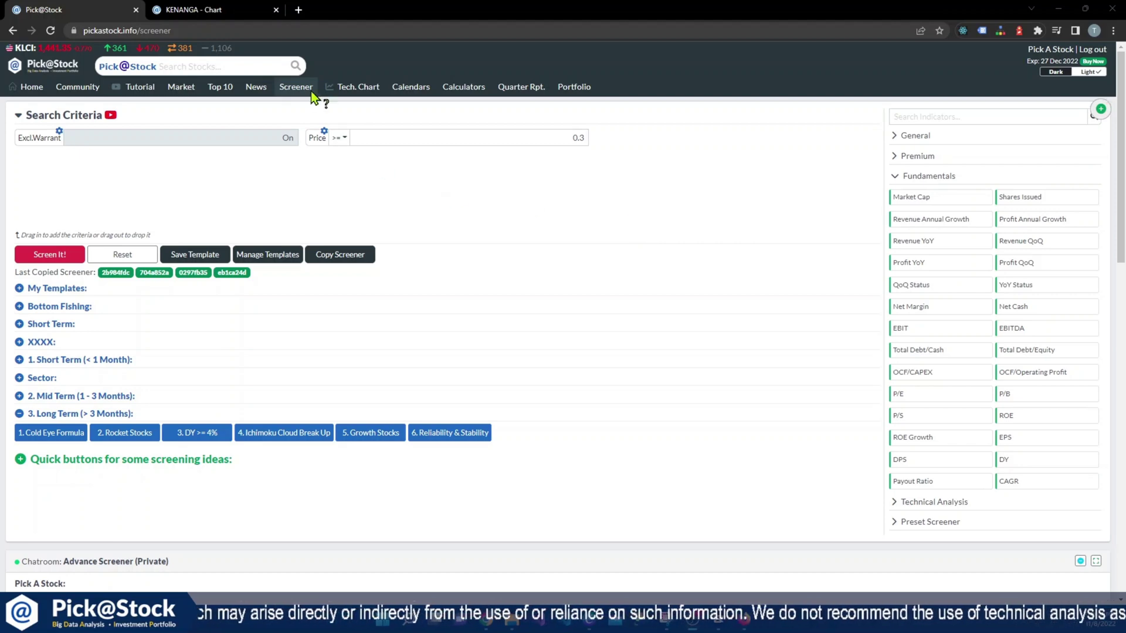
Step: Load the Advanced Screener page from the Screener menu, with Excl.Warrant and Price >= 0.3 criteria
mouse_move(307, 90)
left_click(300, 125)
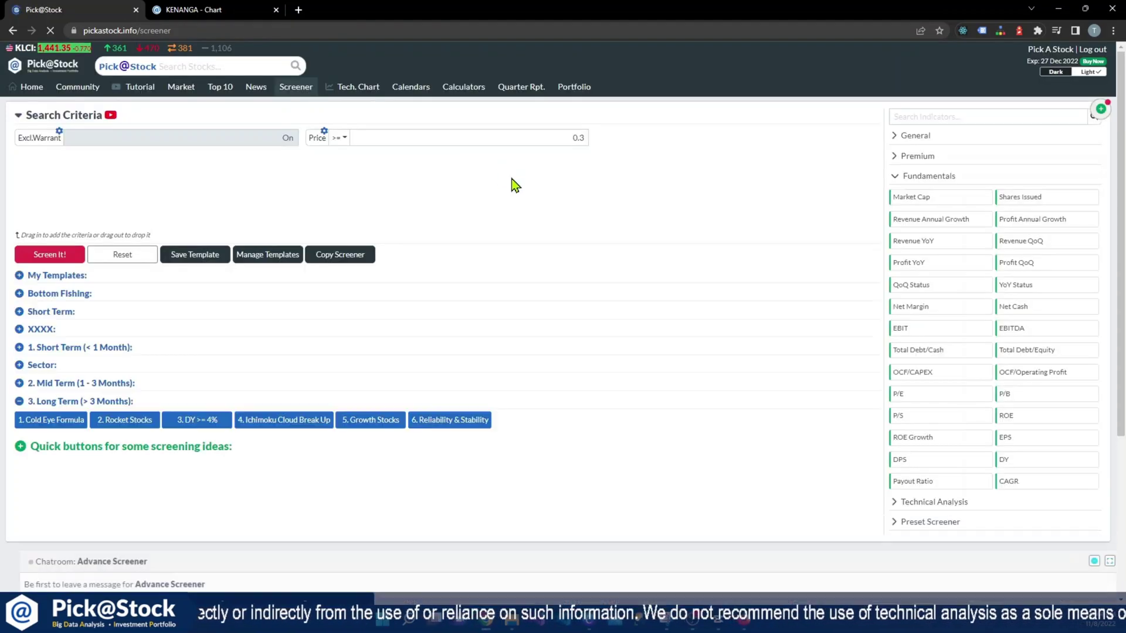
left_click(120, 254)
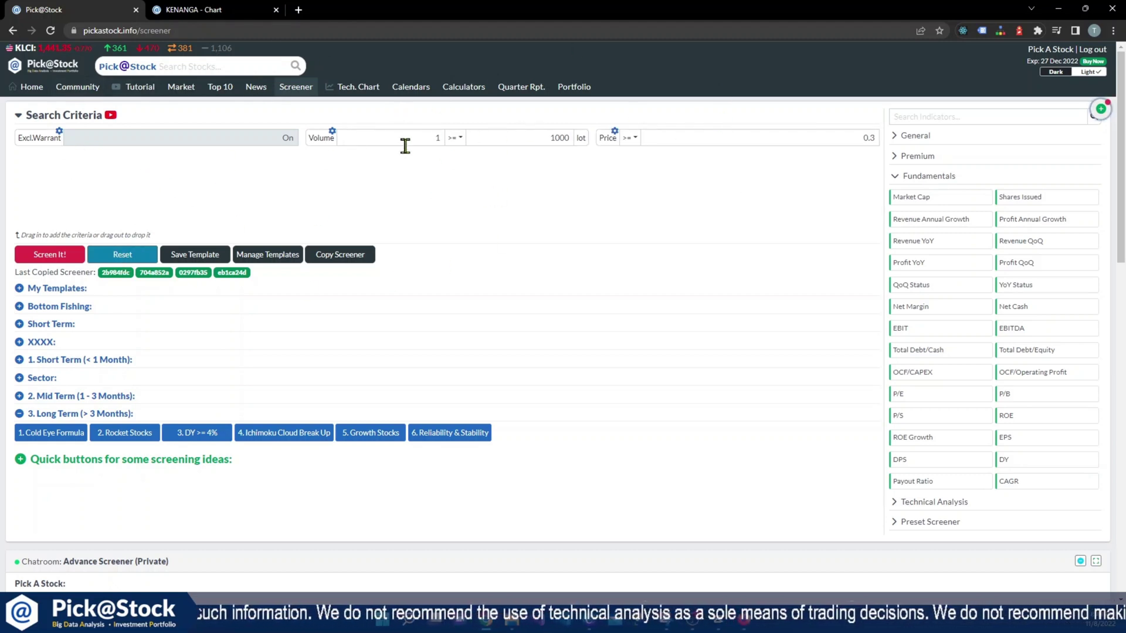
left_click_drag(321, 141, 616, 85)
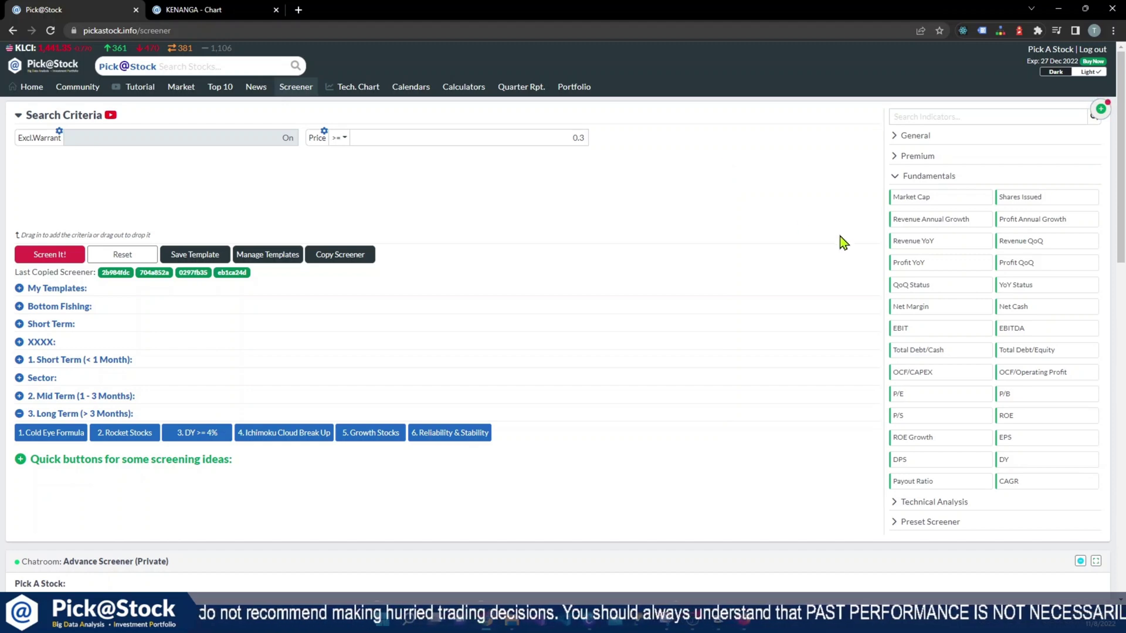
left_click(1025, 307)
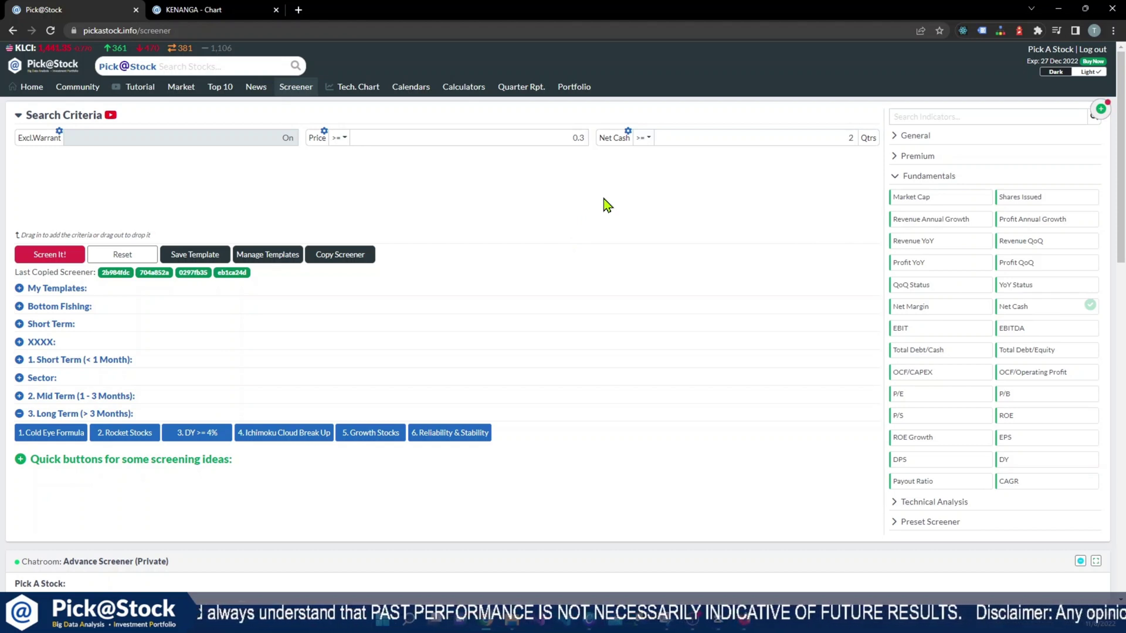
Step: Change the Net Cash criterion to require at least 8 quarters instead of 2
left_click(822, 139)
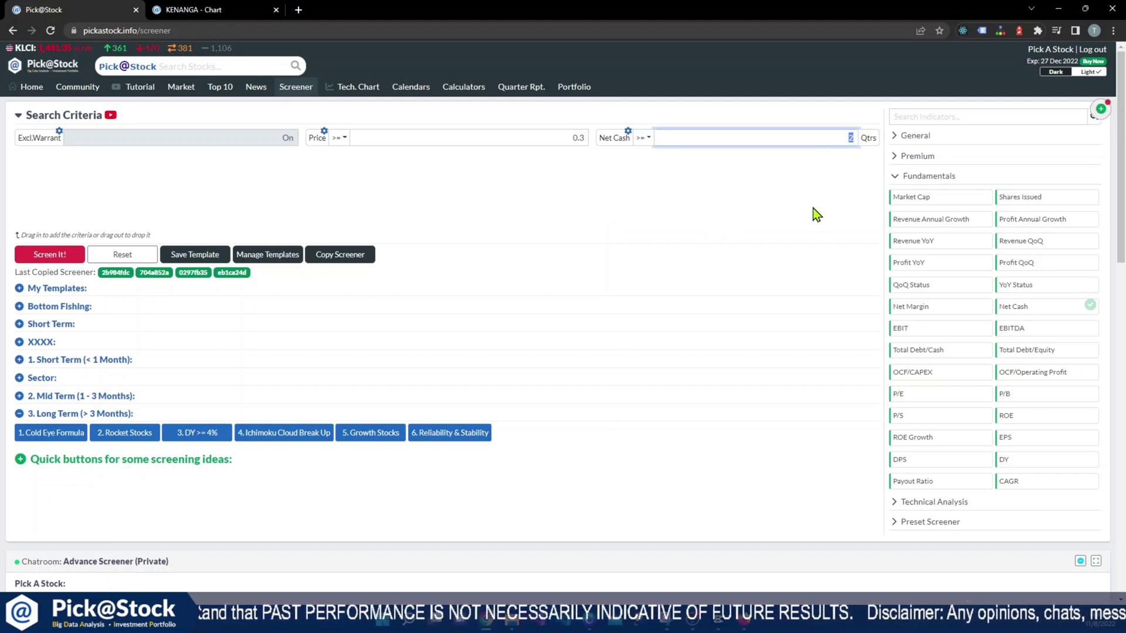
type("8")
left_click(816, 211)
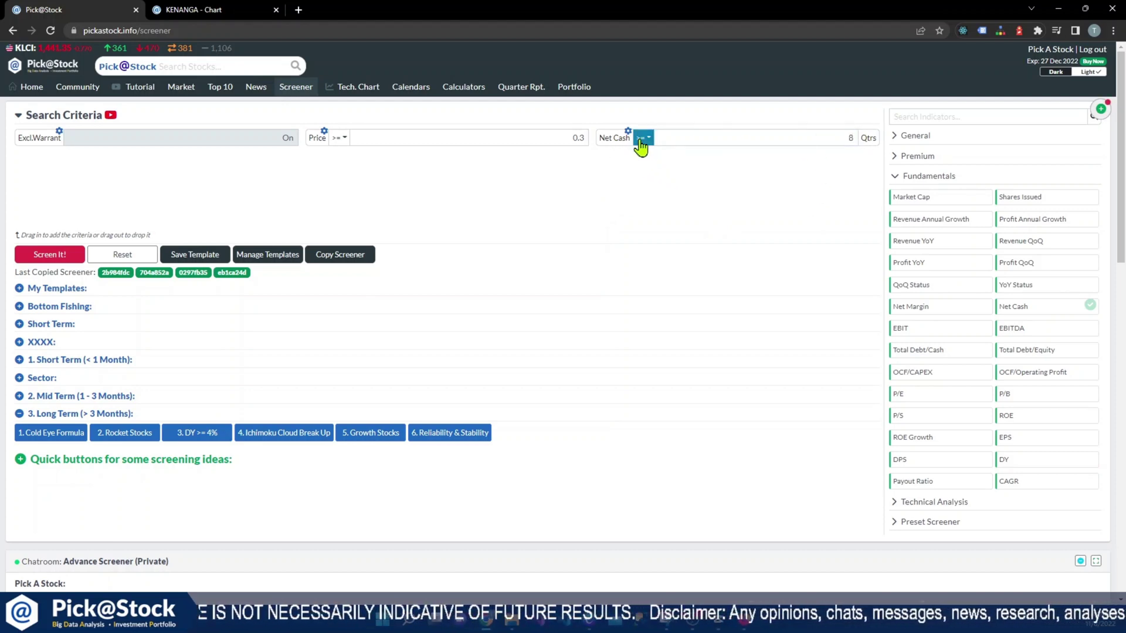
left_click(642, 140)
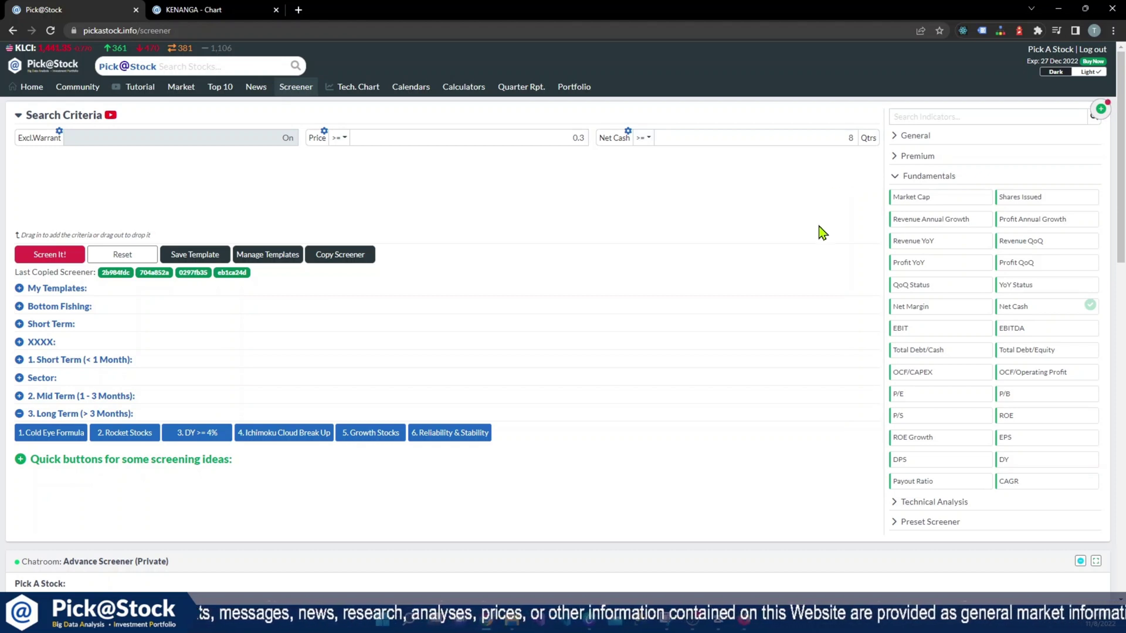
Step: Add a Net Margin criterion of >= 10% over 2 quarters
left_click(934, 309)
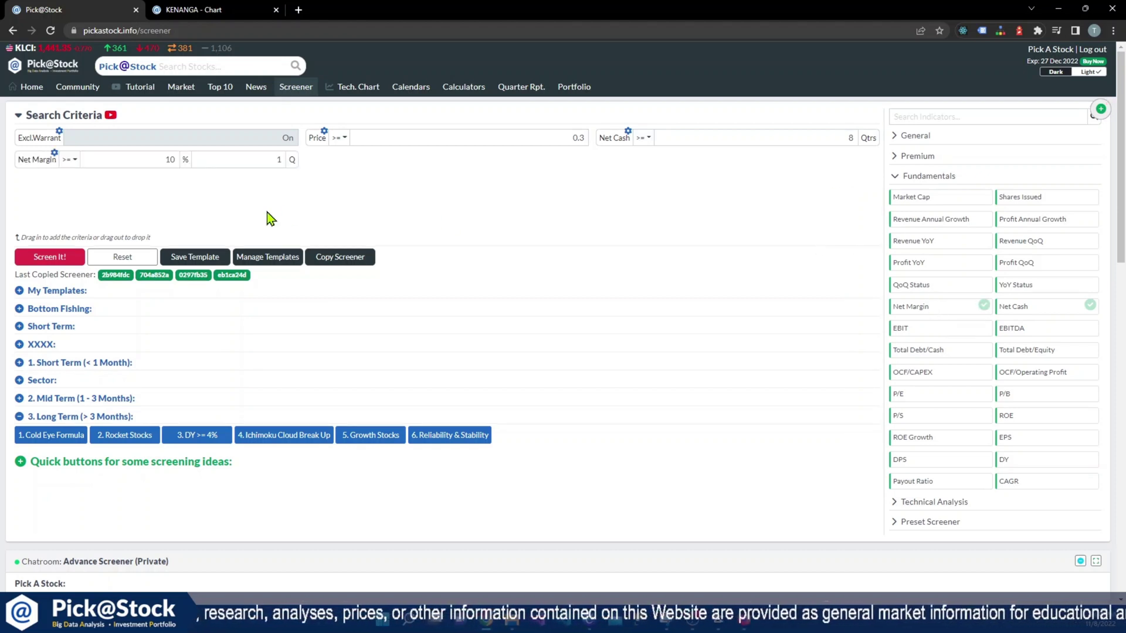
left_click(69, 160)
left_click(83, 170)
double_click(173, 160)
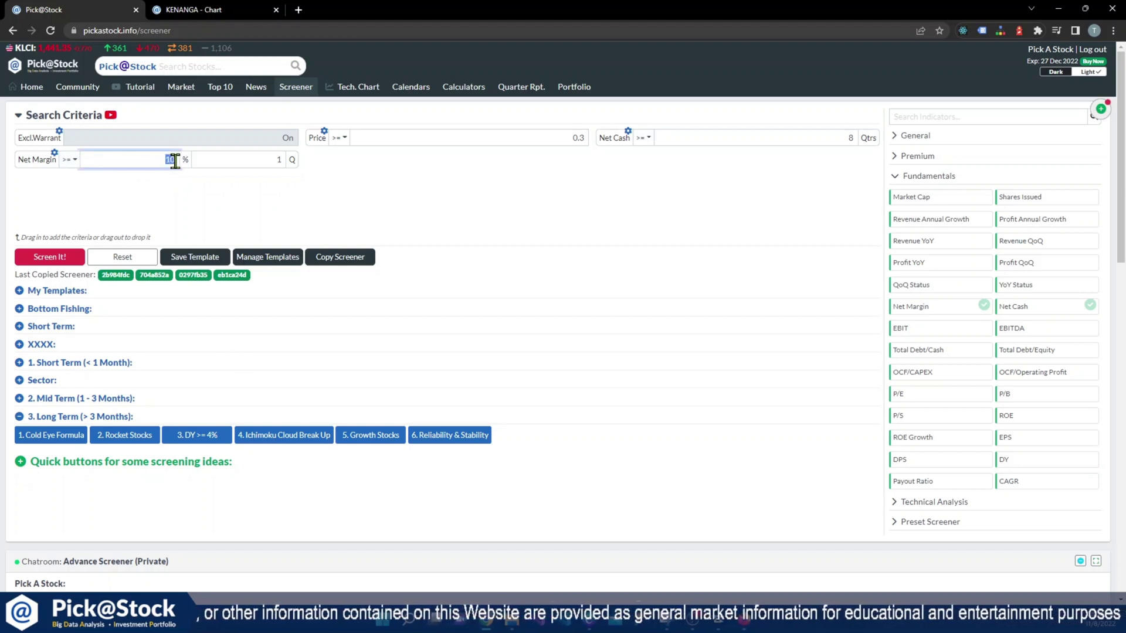
double_click(270, 163)
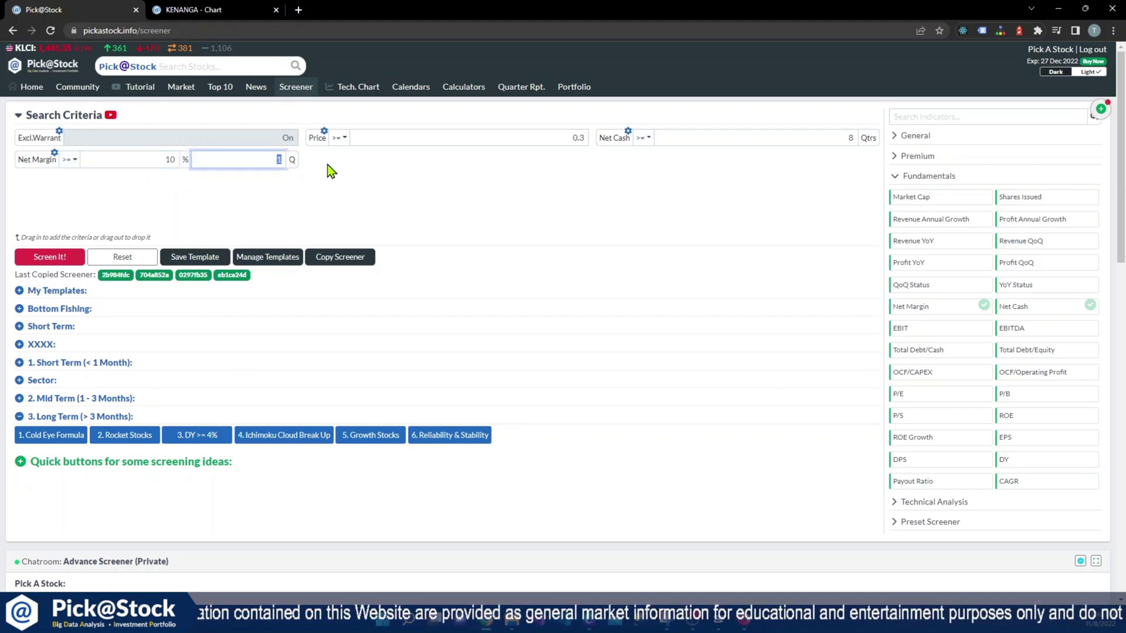
type("2")
double_click(241, 160)
type("3")
double_click(272, 160)
type("2")
left_click(346, 171)
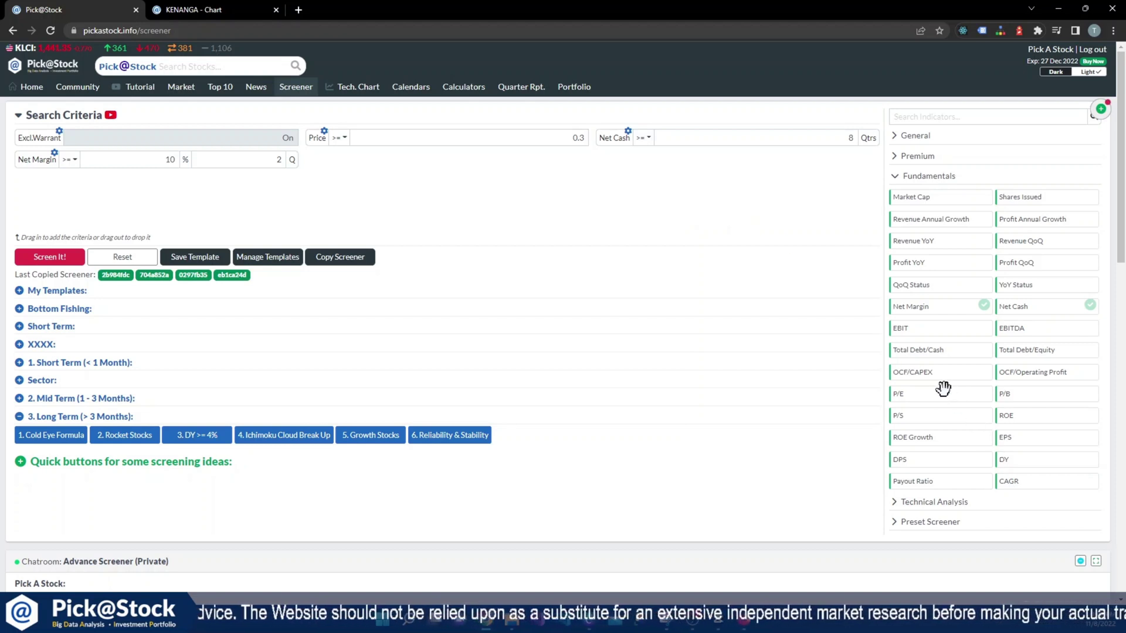
Step: Add a Price-to-Earning criterion requiring P/E < 10 to the search criteria
left_click_drag(930, 397, 512, 217)
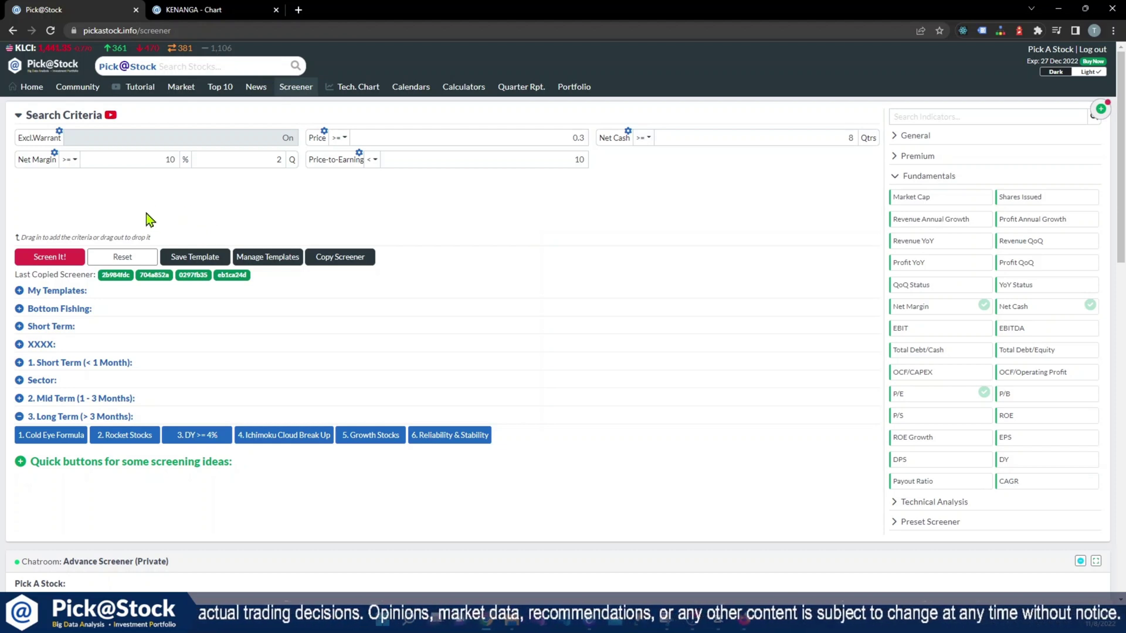
Step: Run the five-filter screen and scroll through the 35 matching stocks
left_click(47, 260)
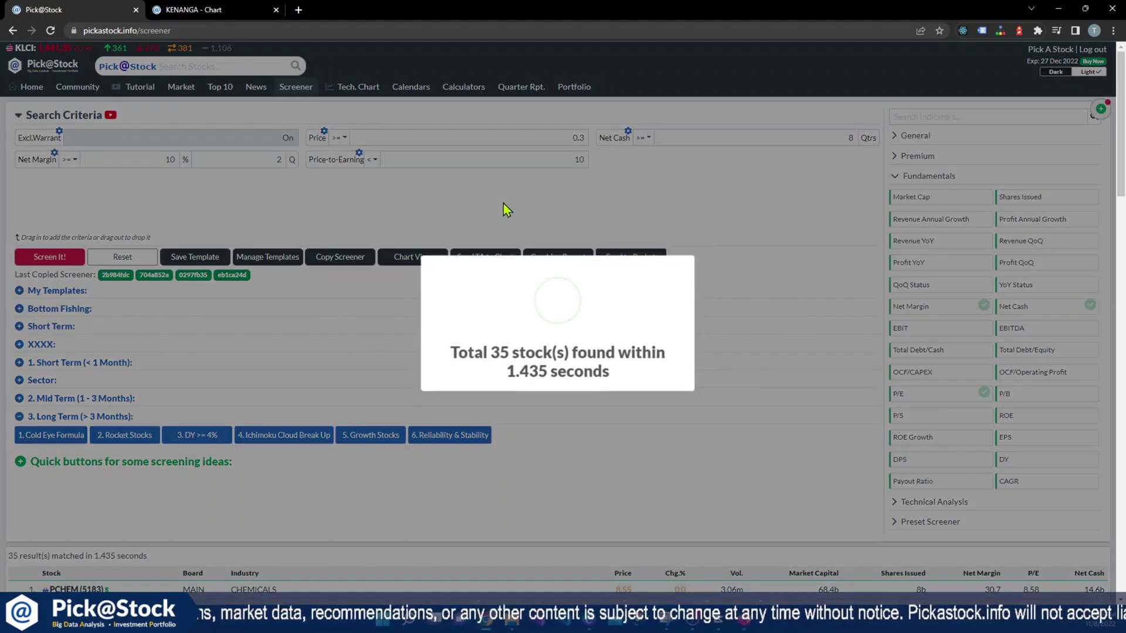
scroll(450, 232, "down", 4)
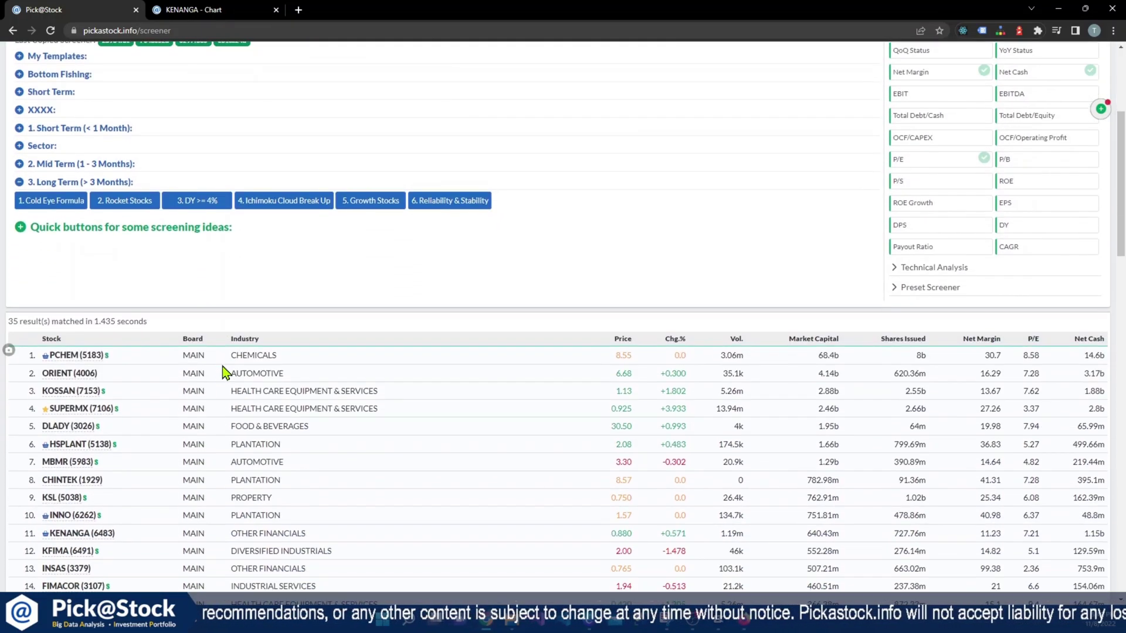
left_click_drag(150, 324, 12, 330)
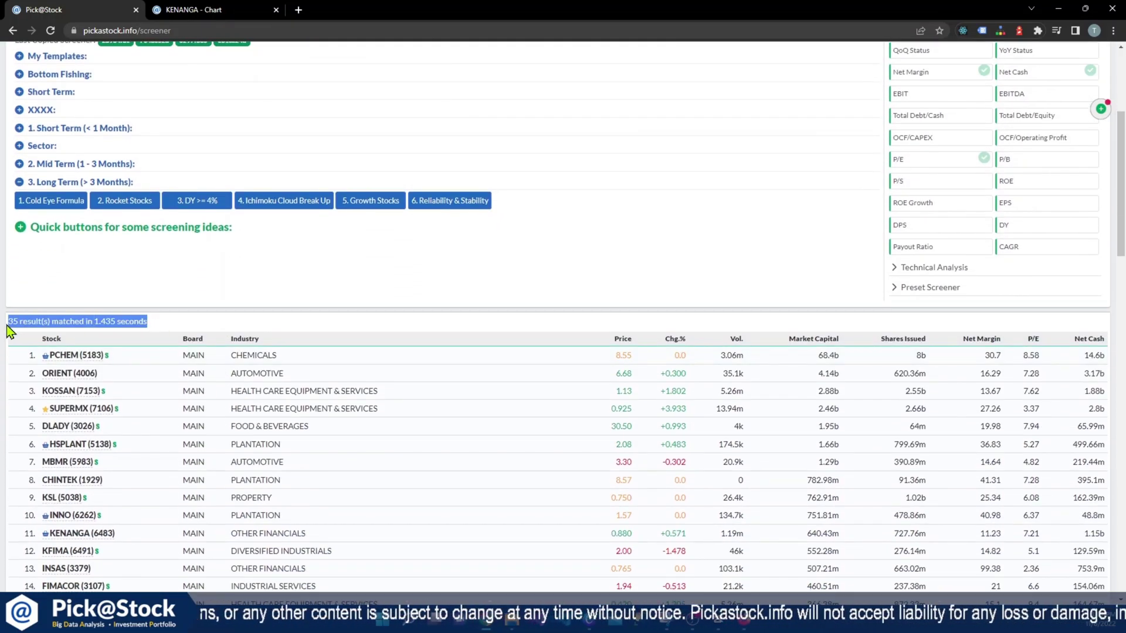
scroll(174, 403, "down", 5)
scroll(234, 410, "up", 9)
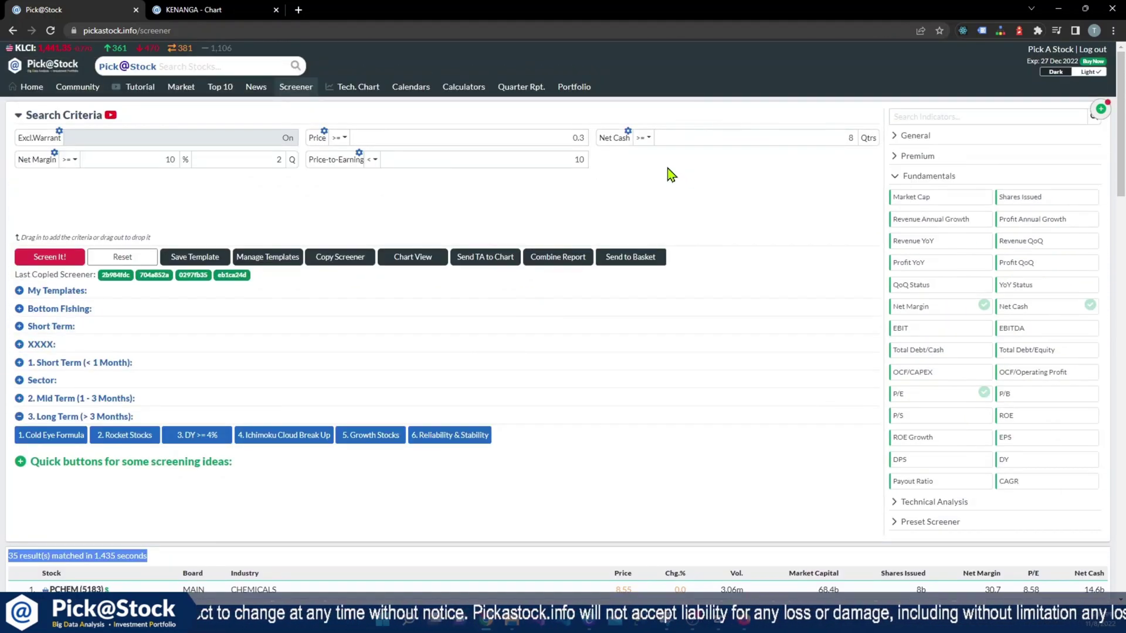
Step: Check the Net Cash quarter and Net Margin percentage and quarter values, then rescan the results
left_click(834, 138)
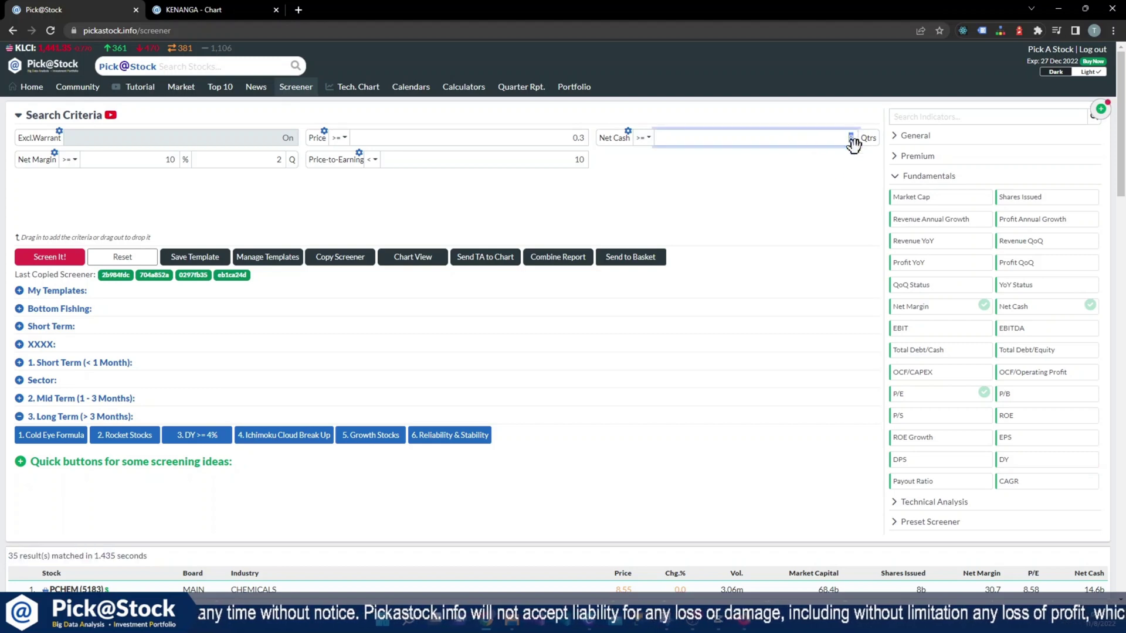
left_click(287, 171)
left_click(135, 163)
left_click(206, 200)
left_click(293, 159)
left_click(369, 199)
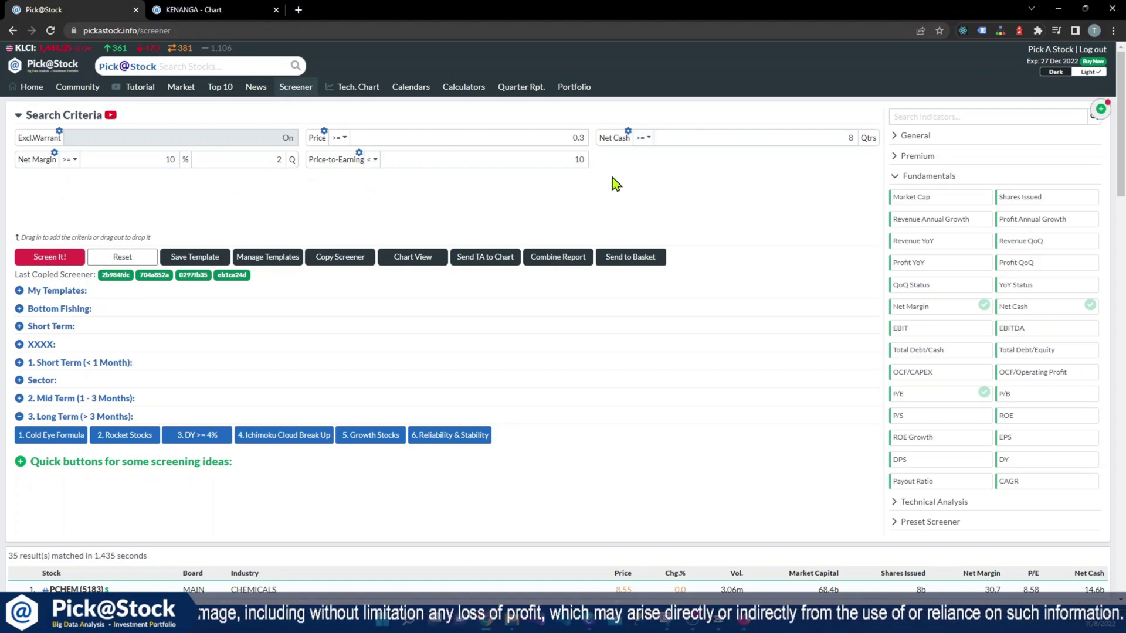
scroll(669, 193, "down", 3)
scroll(668, 193, "up", 3)
scroll(97, 329, "down", 4)
Step: Open PCHEM's Technical Chart in a new tab and pan it toward the latest dates
left_click(88, 358)
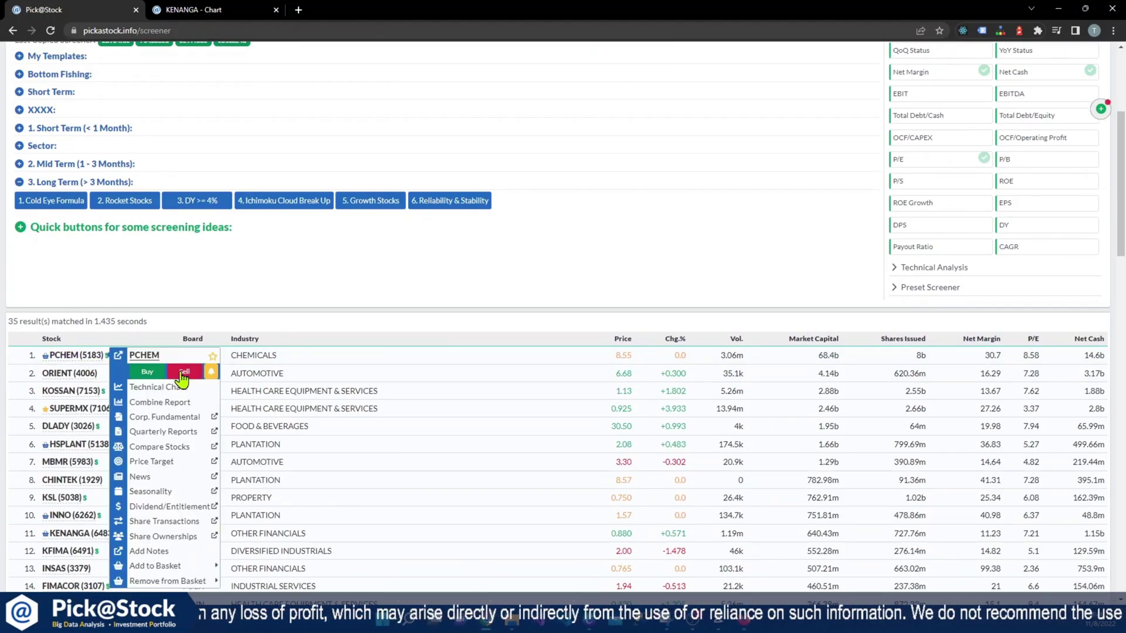
left_click(314, 291)
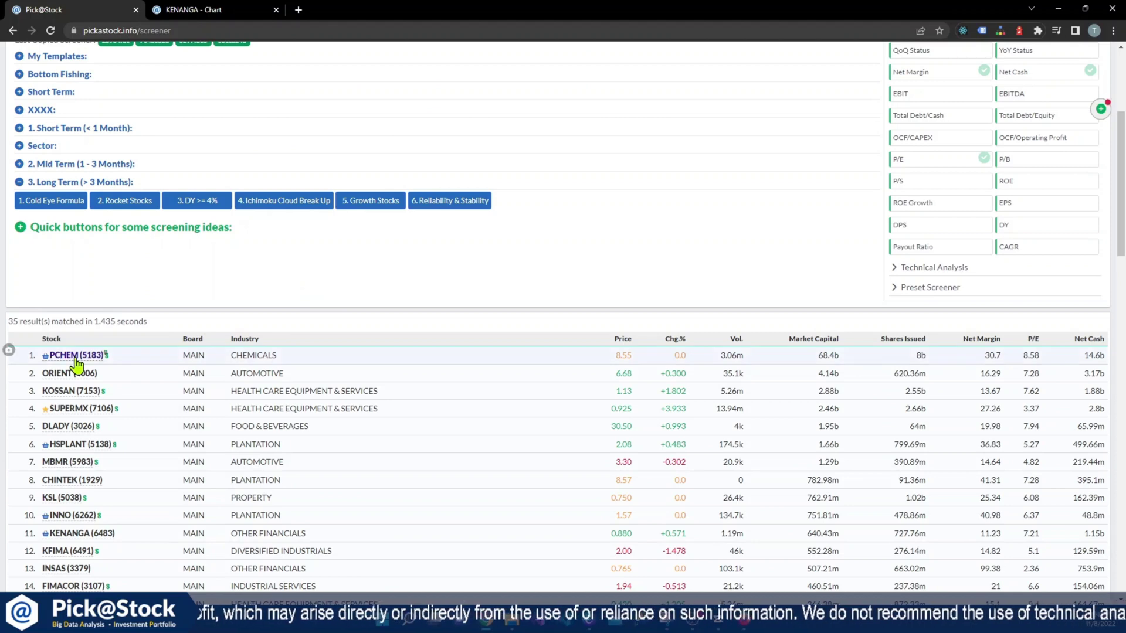
left_click(69, 356)
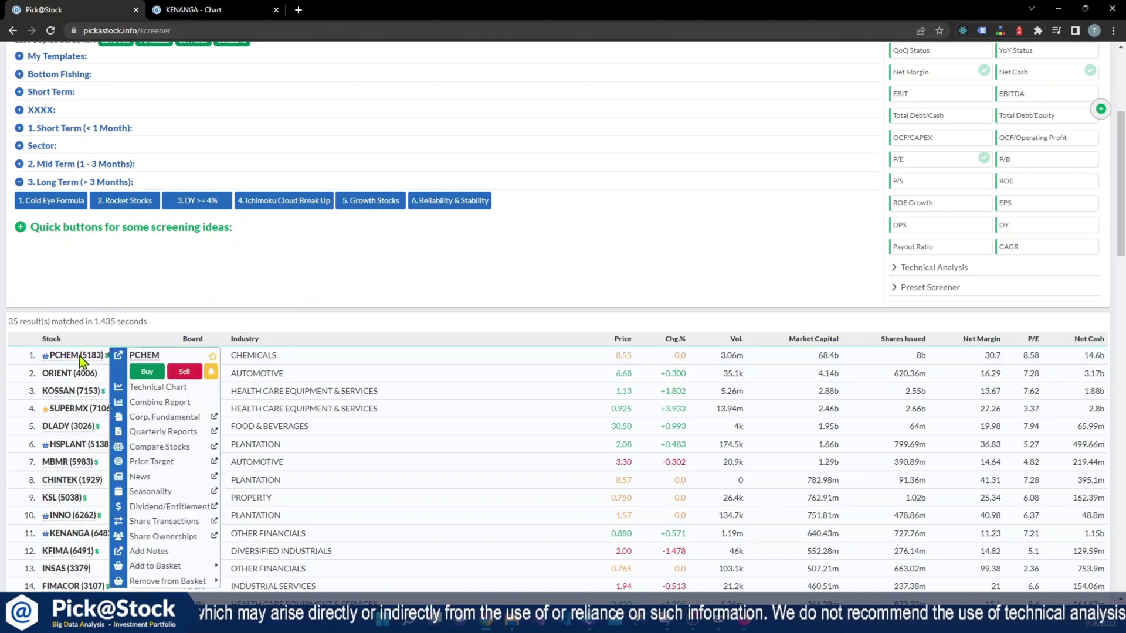
left_click(146, 388)
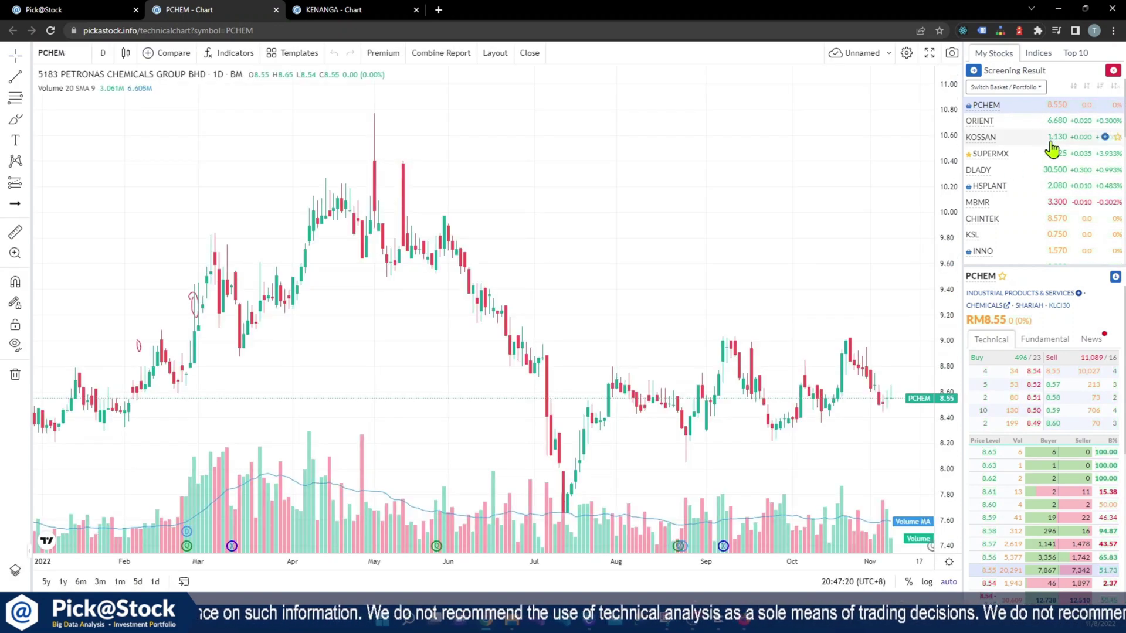
left_click_drag(1053, 264, 1052, 352)
left_click_drag(787, 264, 747, 236)
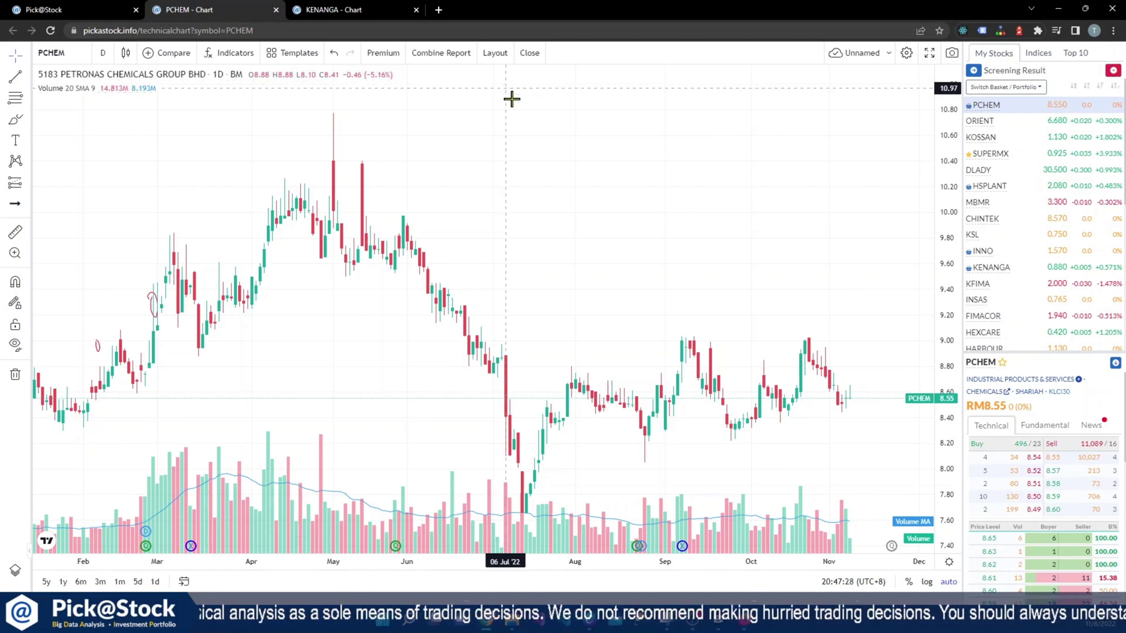
Step: Open PCHEM's Combine Report and scroll through its quarterly fundamentals charts
left_click(453, 54)
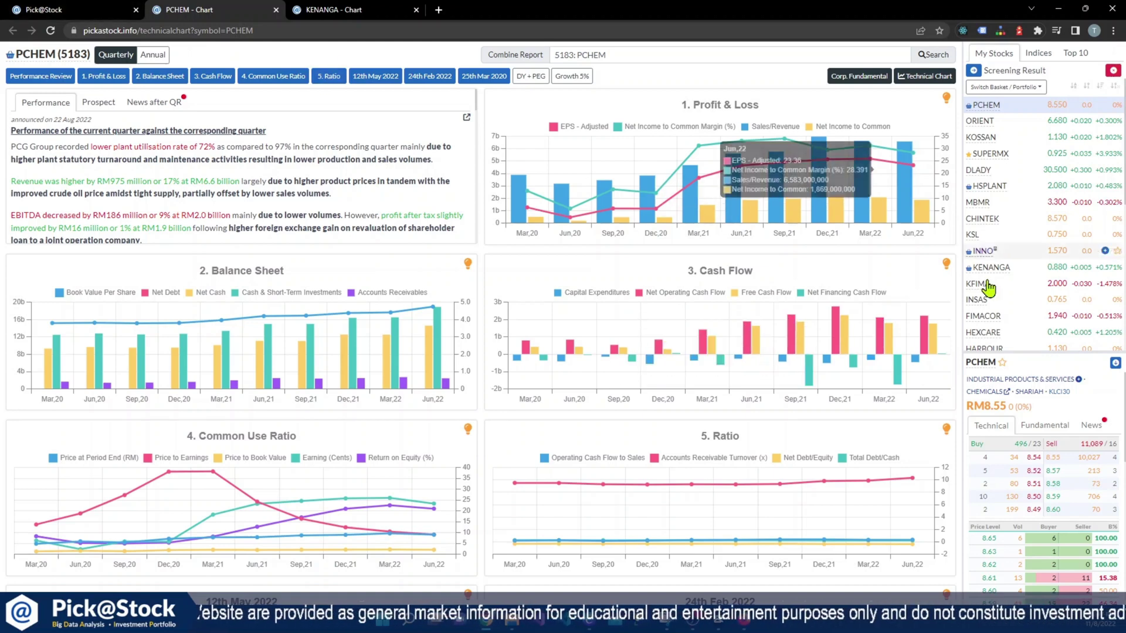
scroll(1050, 366, "down", 3)
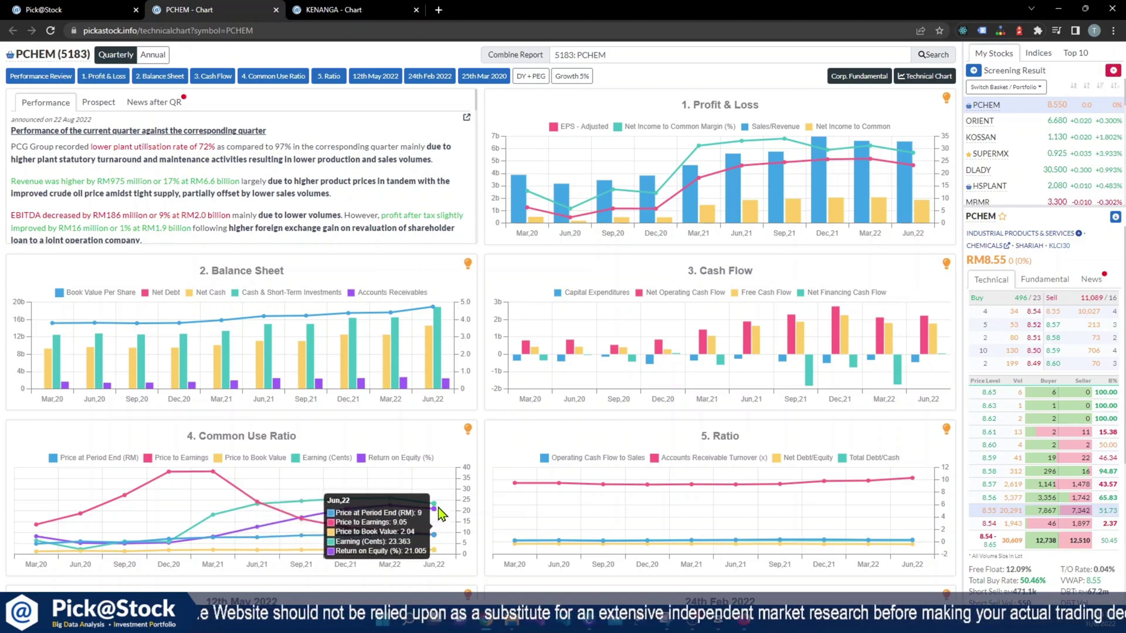
Step: Show PCHEM's key statistics, mark its P/E of 8.58, then switch the report to ORIENT
left_click(1043, 283)
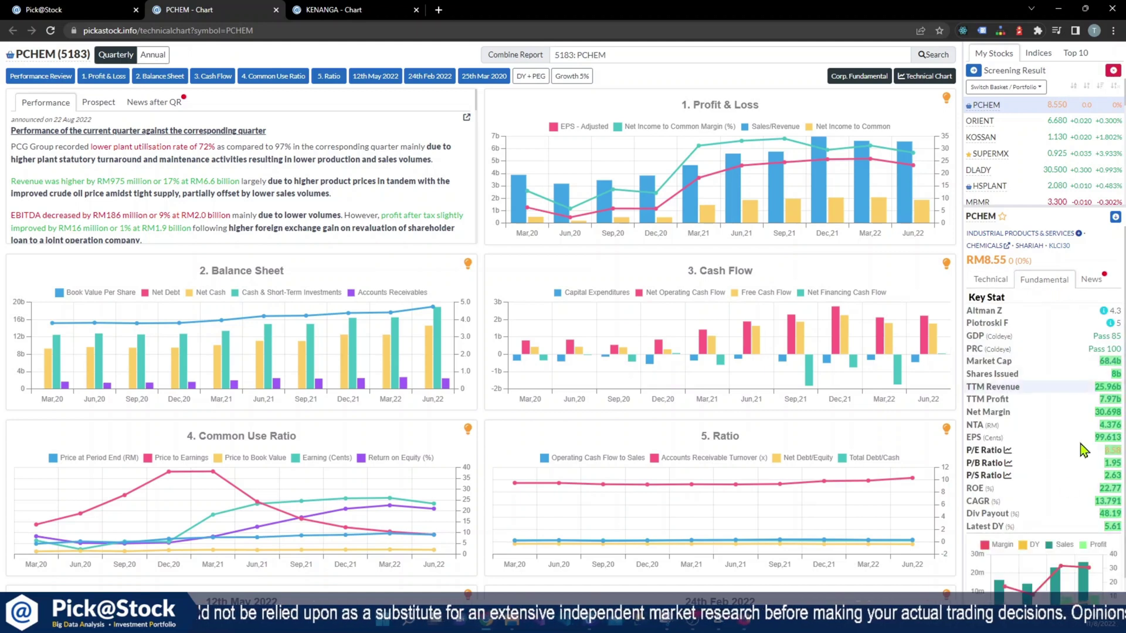
left_click_drag(1103, 450, 1122, 455)
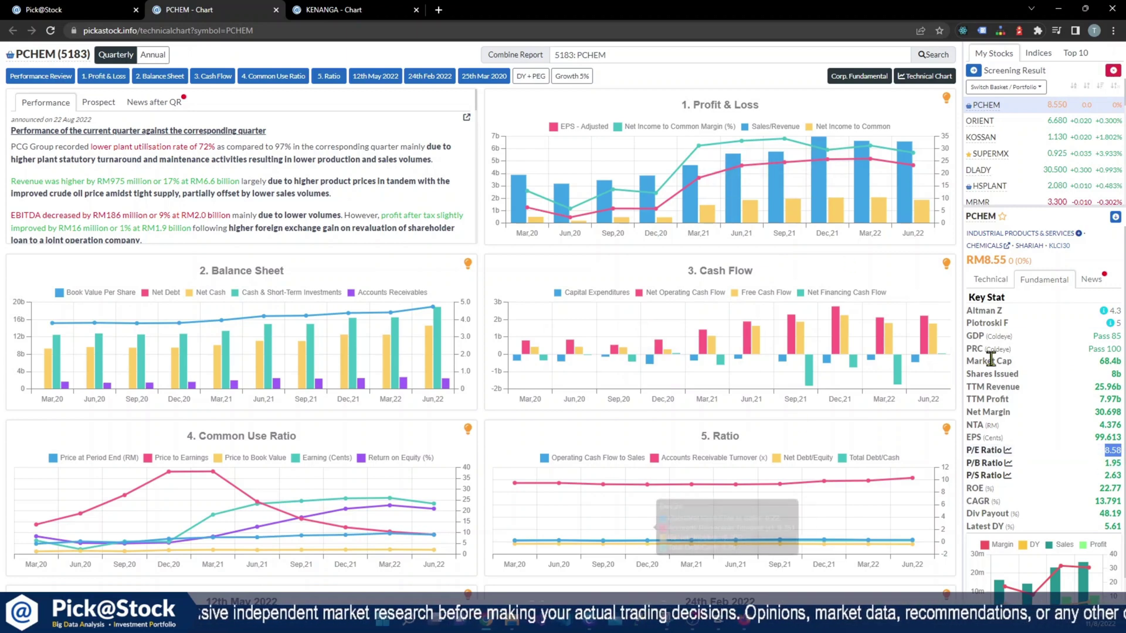
left_click(1019, 125)
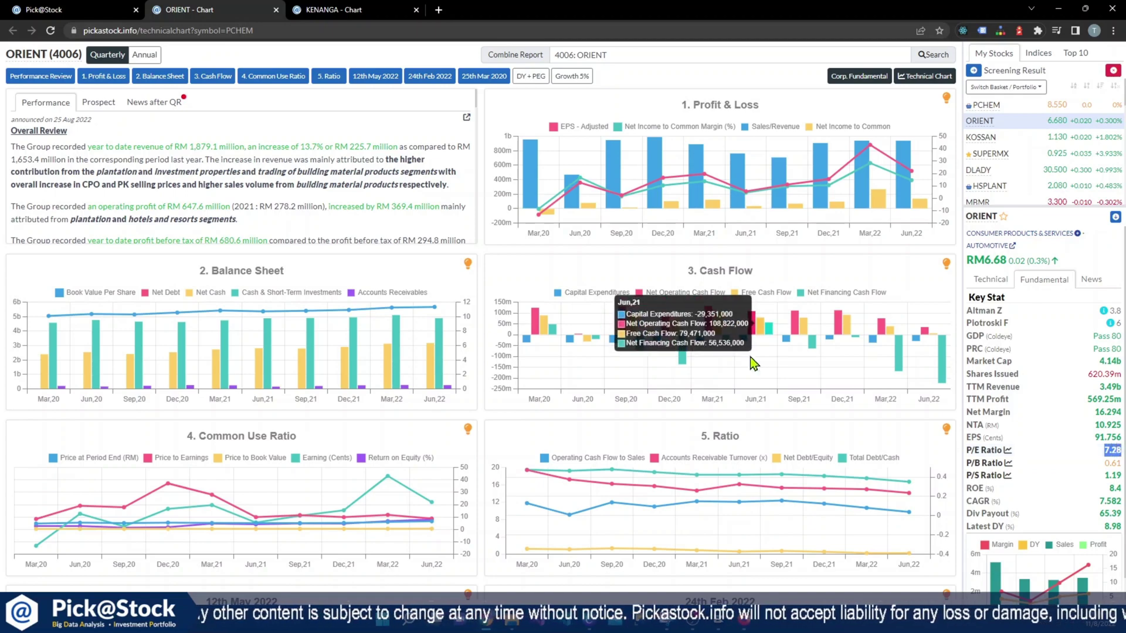
Step: Glance at the screener page, then return to the ORIENT - Chart tab
left_click(64, 11)
scroll(528, 241, "up", 4)
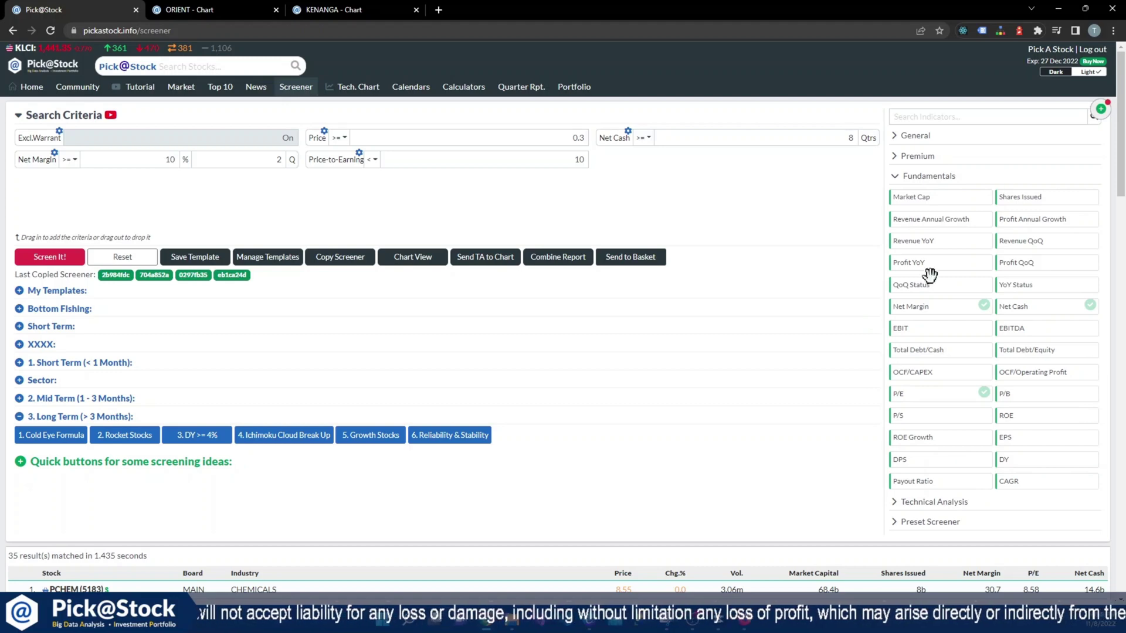
left_click(212, 10)
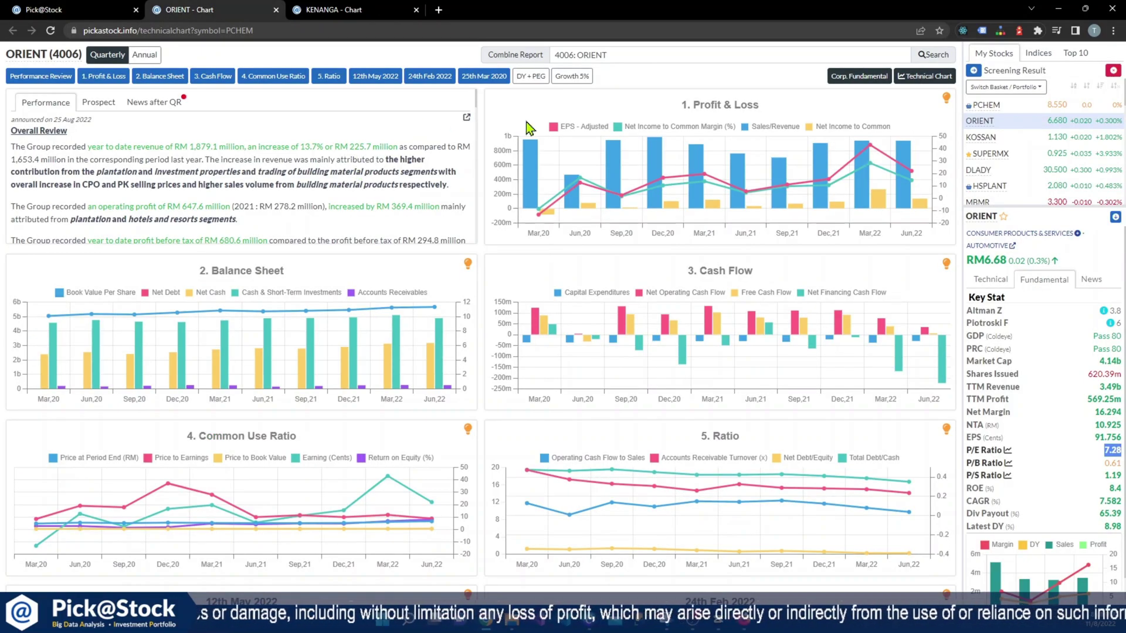
Step: Show ORIENT's Corp. Fundamental table in Ratio view and browse the Per Share rows
left_click(858, 86)
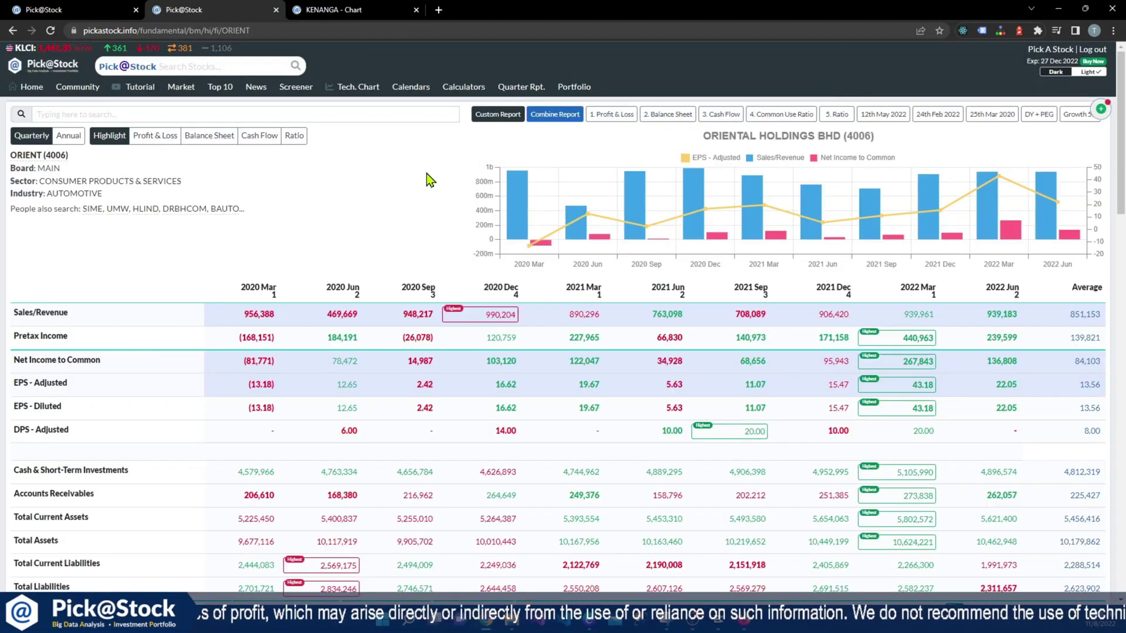
left_click(296, 142)
scroll(531, 339, "down", 2)
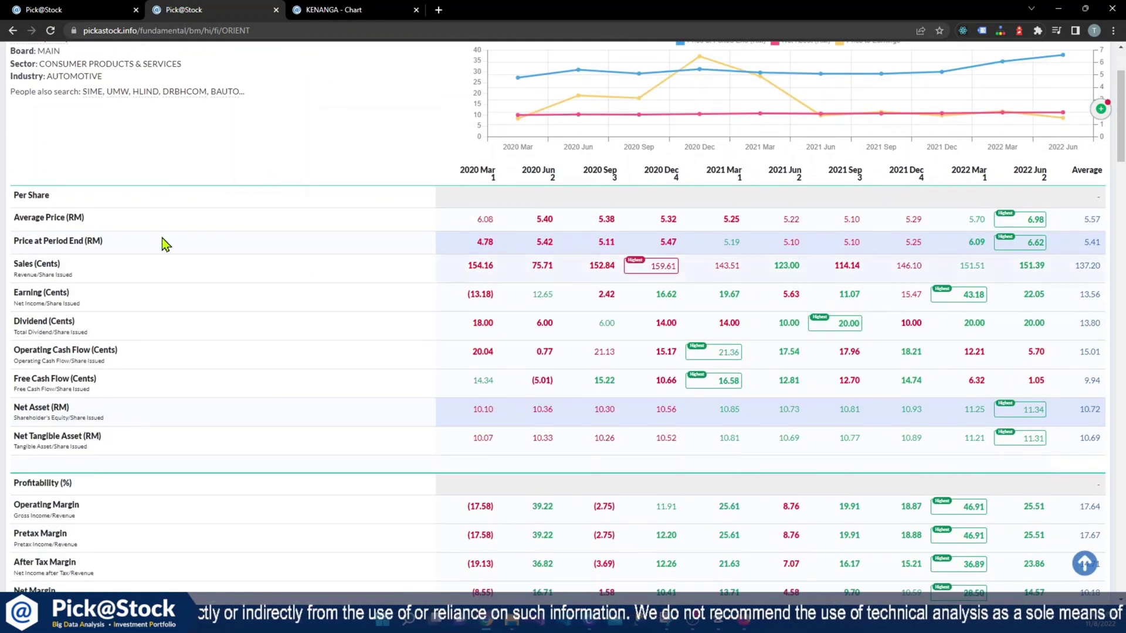
left_click_drag(11, 197, 212, 439)
left_click(219, 428)
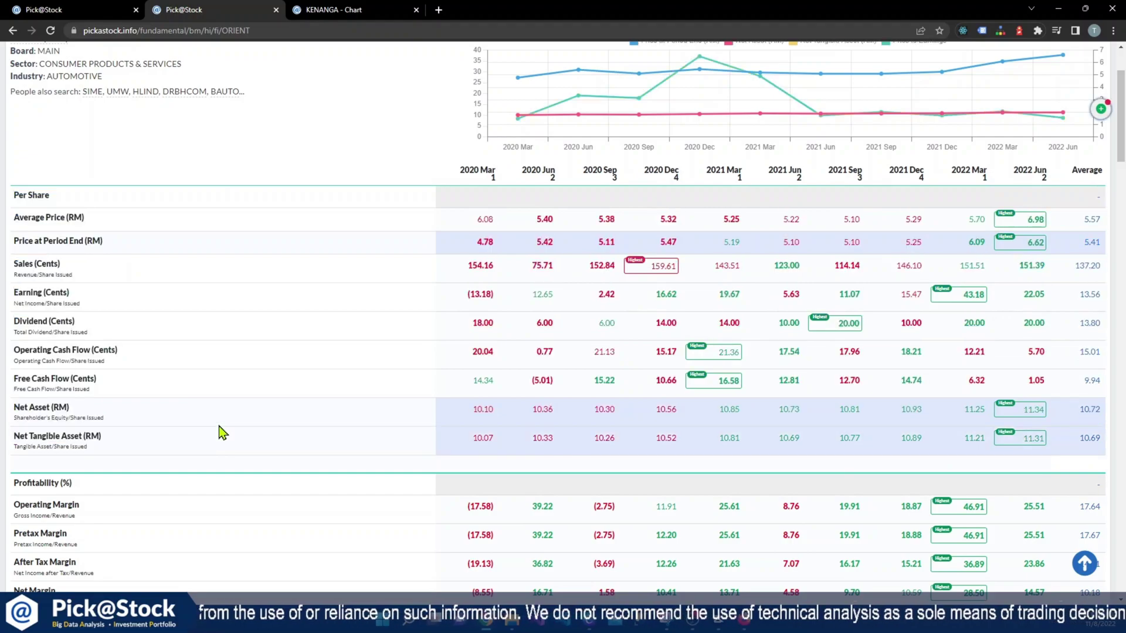
Step: Scroll the ratio table, select the Earning row, and go back to the screener tab
scroll(221, 422, "down", 15)
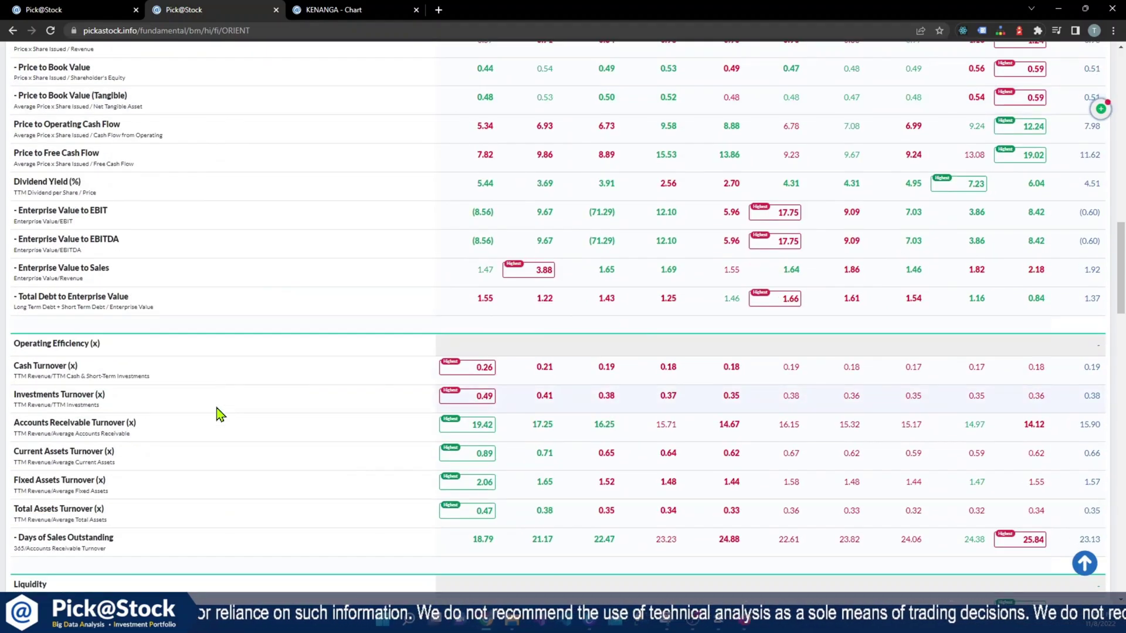
scroll(219, 414, "up", 20)
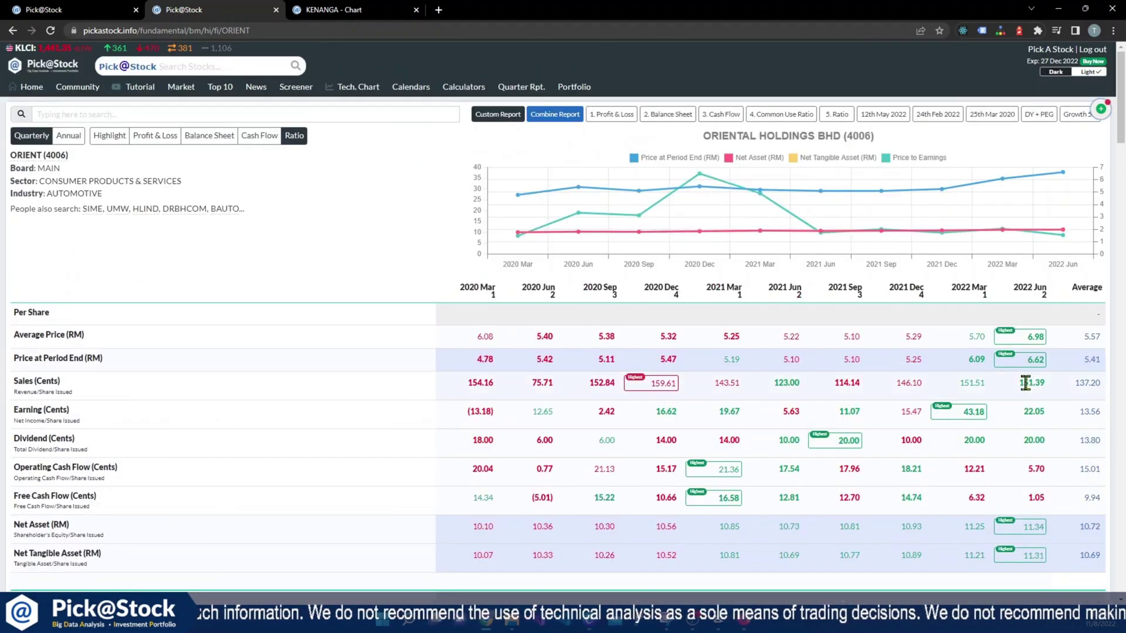
scroll(309, 392, "down", 2)
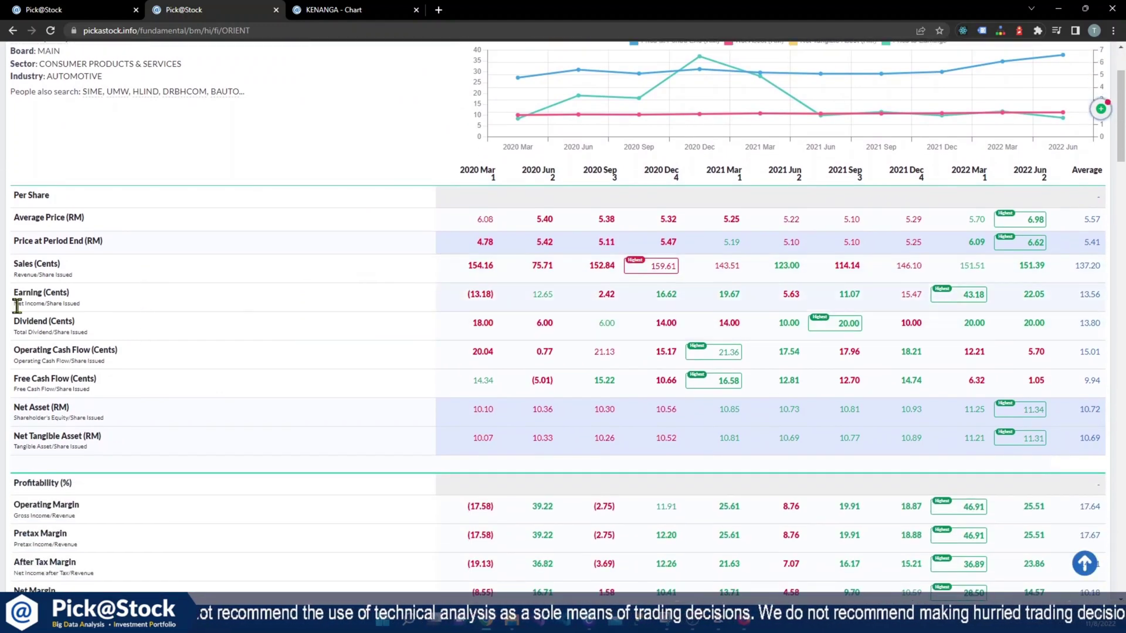
left_click_drag(17, 305, 98, 307)
scroll(111, 314, "up", 1)
scroll(113, 311, "up", 2)
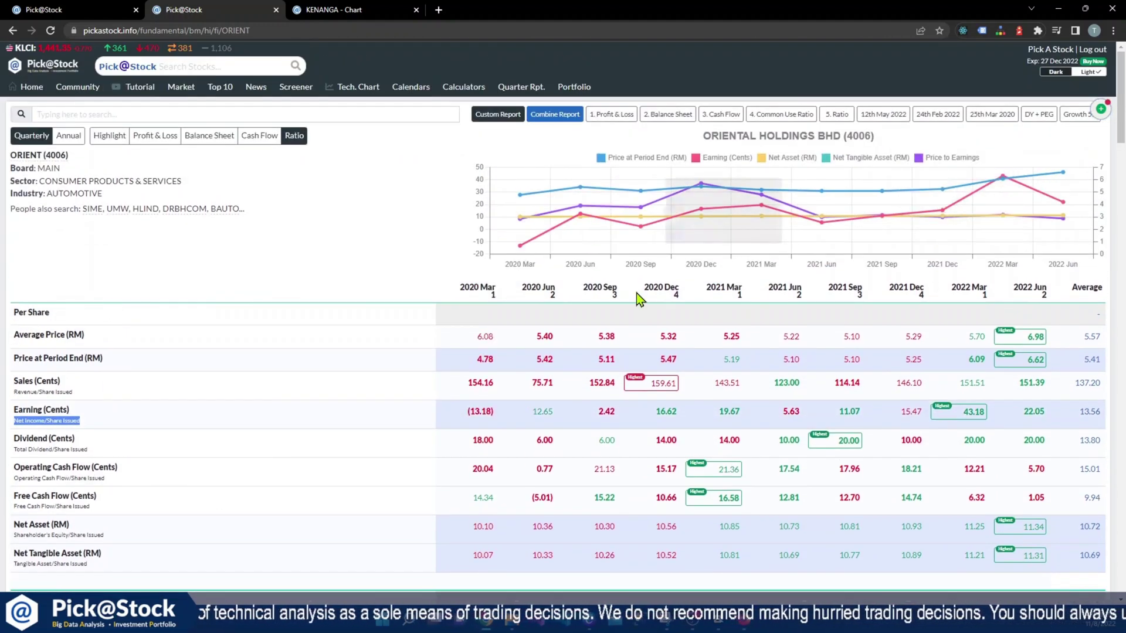
left_click(90, 9)
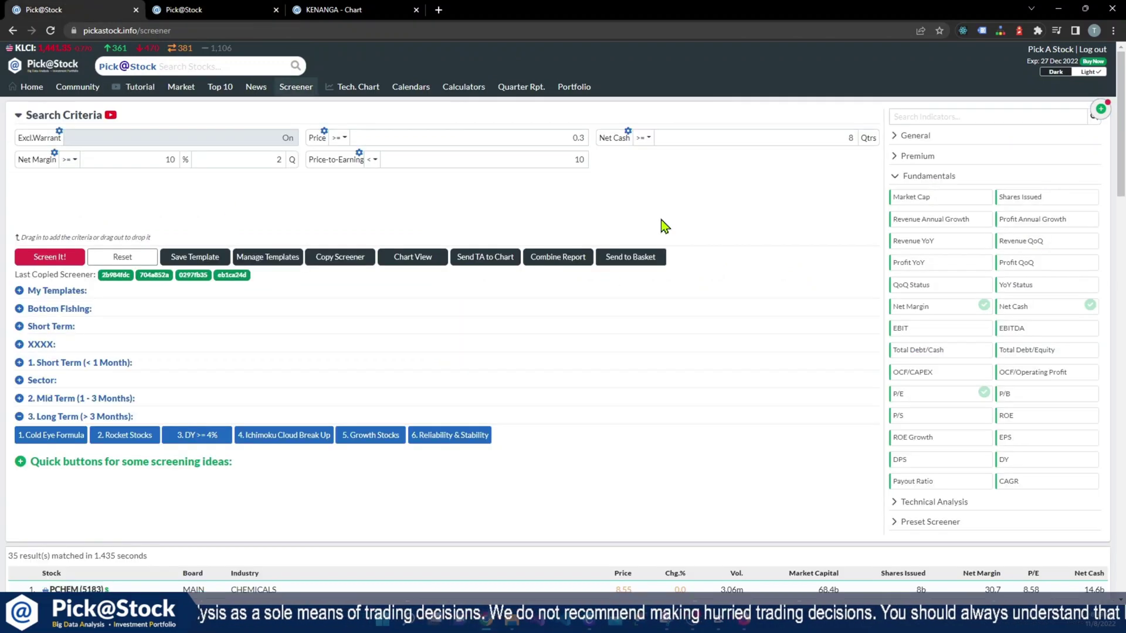